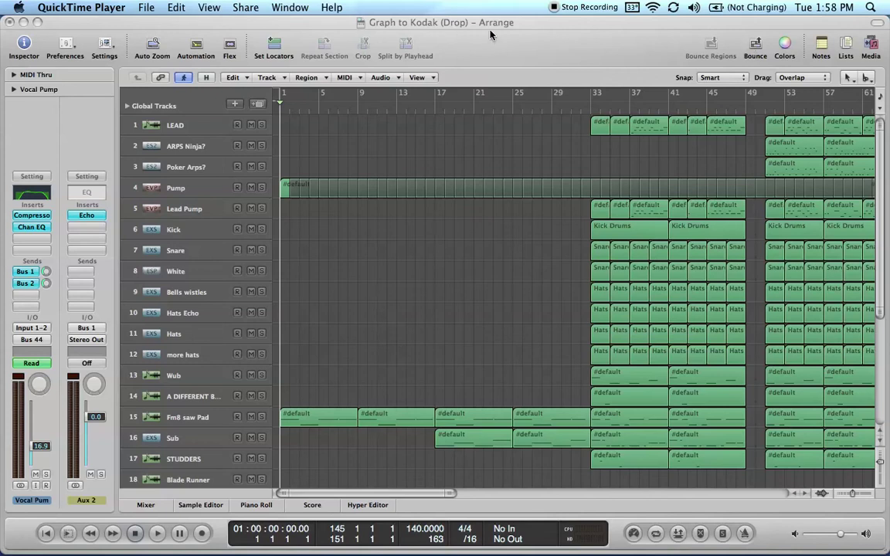
Step: Bring the Logic Pro window with the Graph to Kodak (Drop) arrangement to the front
{"action": "left_click", "coordinate": [318, 30]}
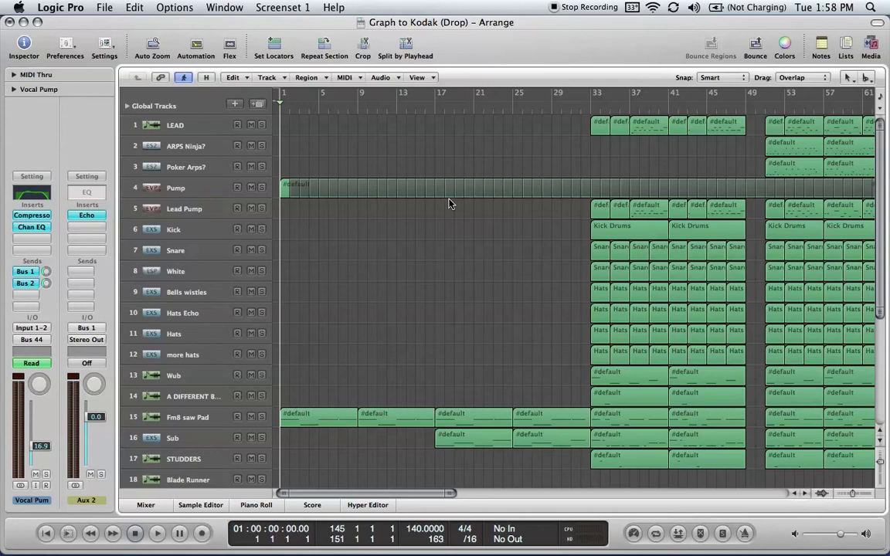
Step: Select the LEAD track and enable freeze switches on all track headers
{"action": "left_click", "coordinate": [220, 125]}
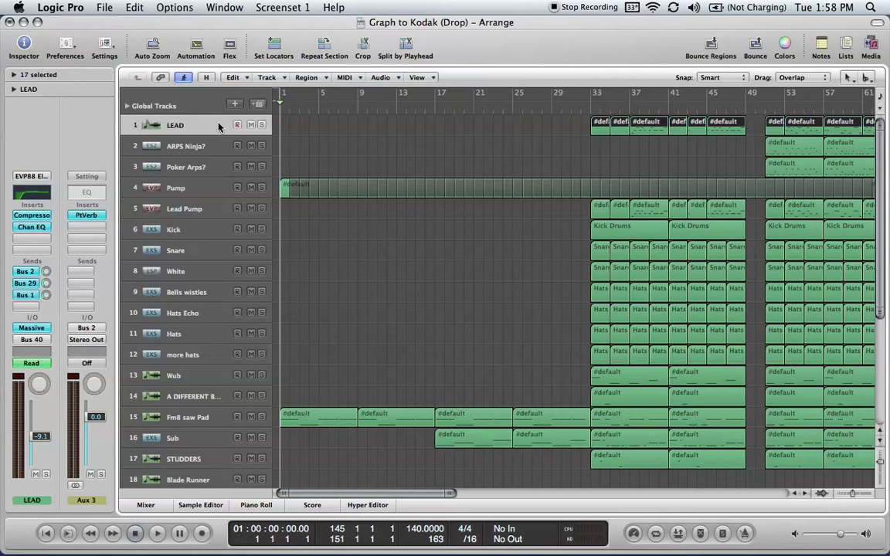
{"action": "right_click", "coordinate": [220, 126]}
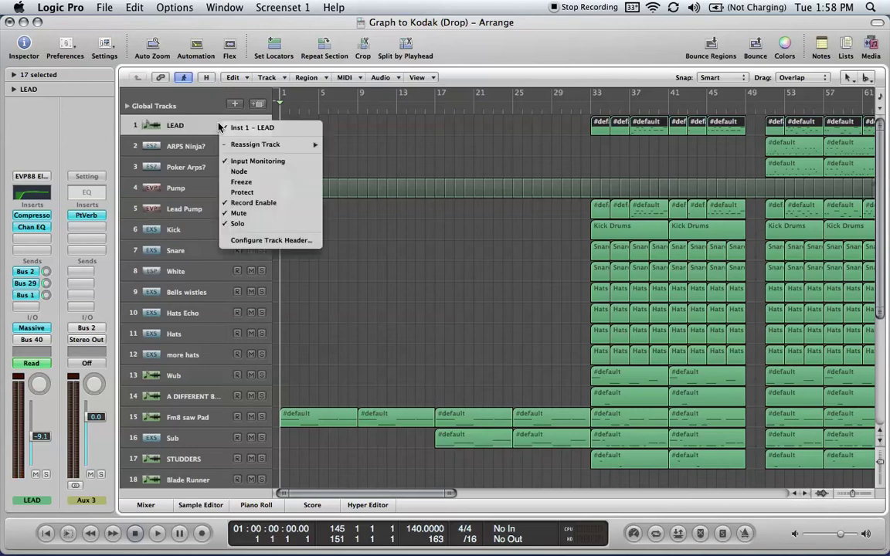
{"action": "left_click", "coordinate": [255, 182]}
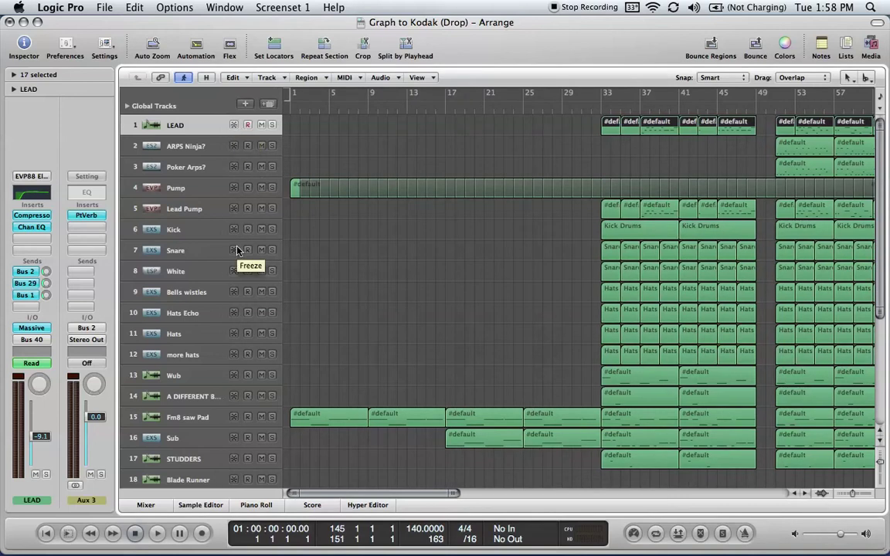
Step: Mark the LEAD, ARPS Ninja and Poker Arps tracks for freezing
{"action": "left_click", "coordinate": [234, 125]}
{"action": "left_click", "coordinate": [234, 146]}
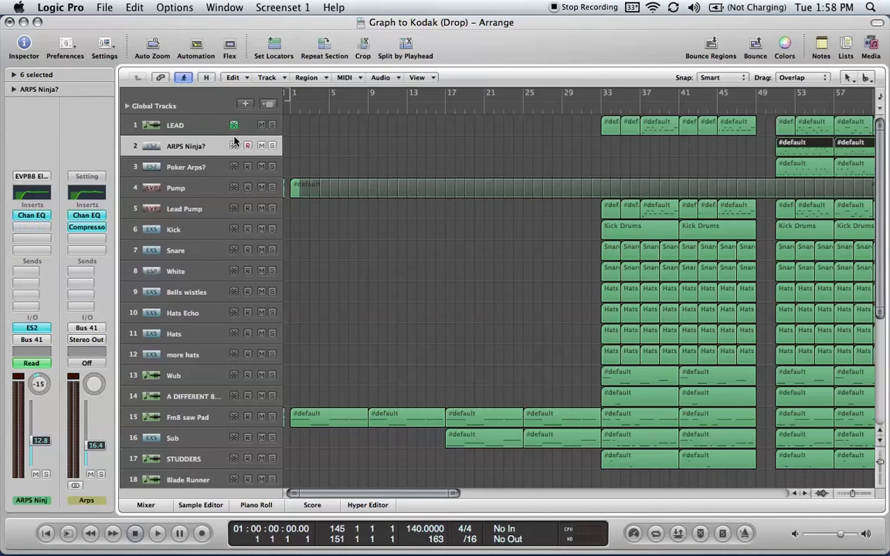
{"action": "left_click", "coordinate": [233, 167]}
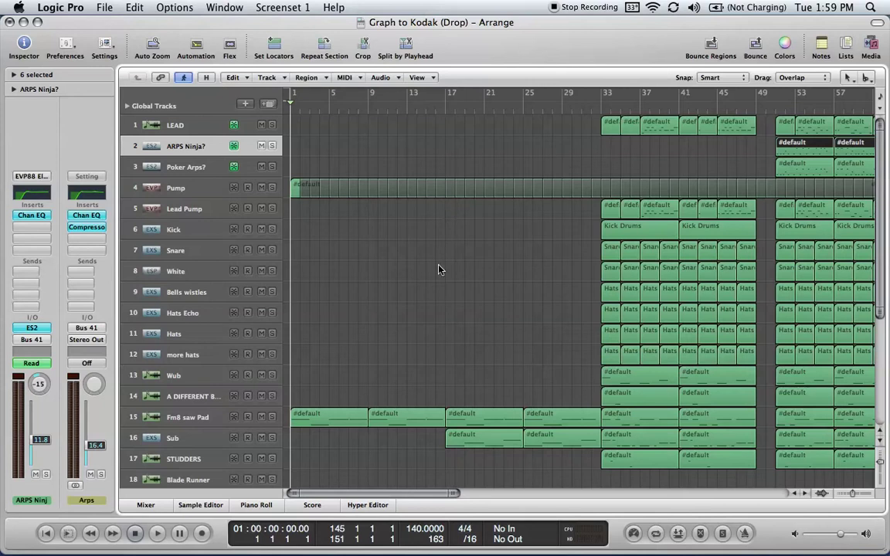
Step: Inspect the sends and outputs of Wub, Hats Echo, Bells wistles, White, Snare and Kick in turn
{"action": "left_click", "coordinate": [173, 375]}
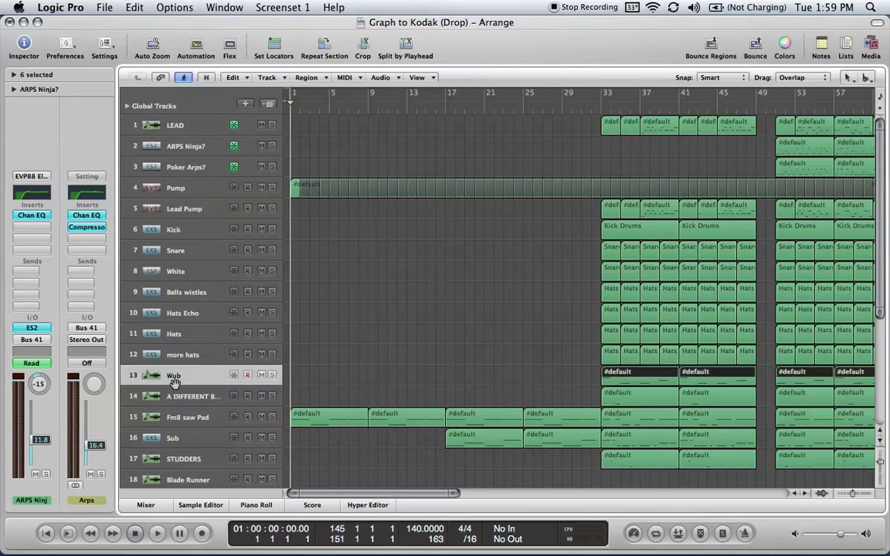
{"action": "left_click", "coordinate": [186, 313]}
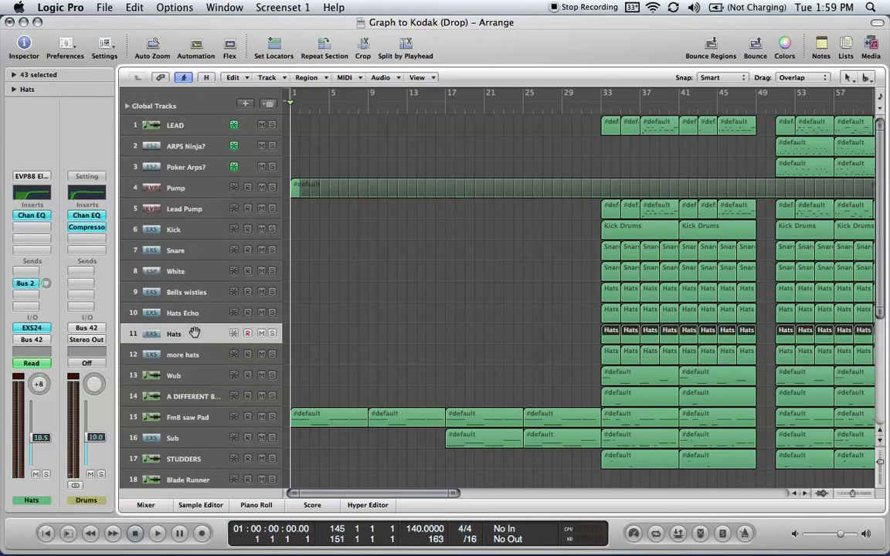
{"action": "left_click", "coordinate": [186, 292]}
{"action": "left_click", "coordinate": [181, 271]}
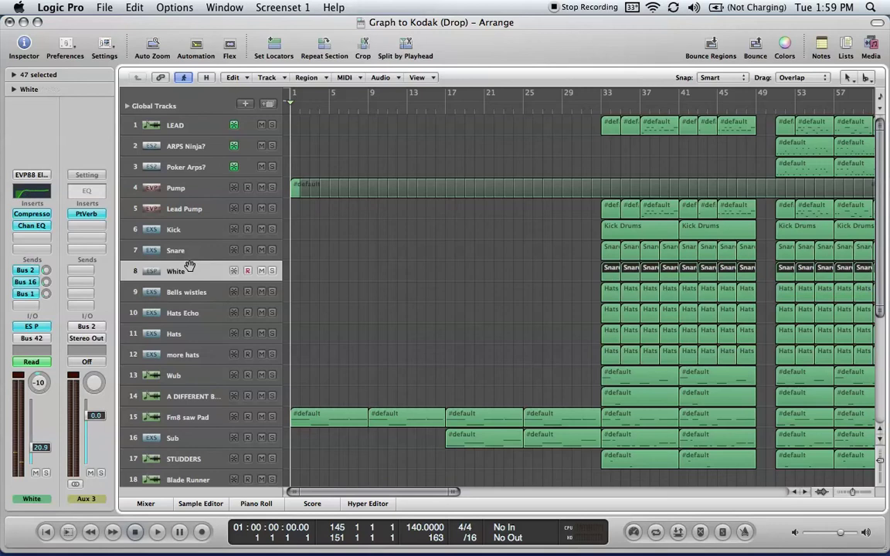
{"action": "left_click", "coordinate": [189, 252]}
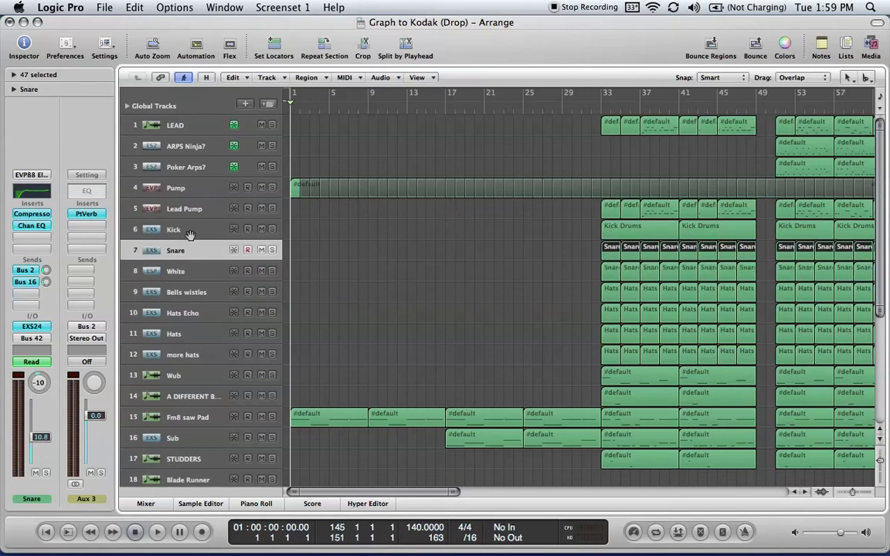
{"action": "left_click", "coordinate": [171, 225]}
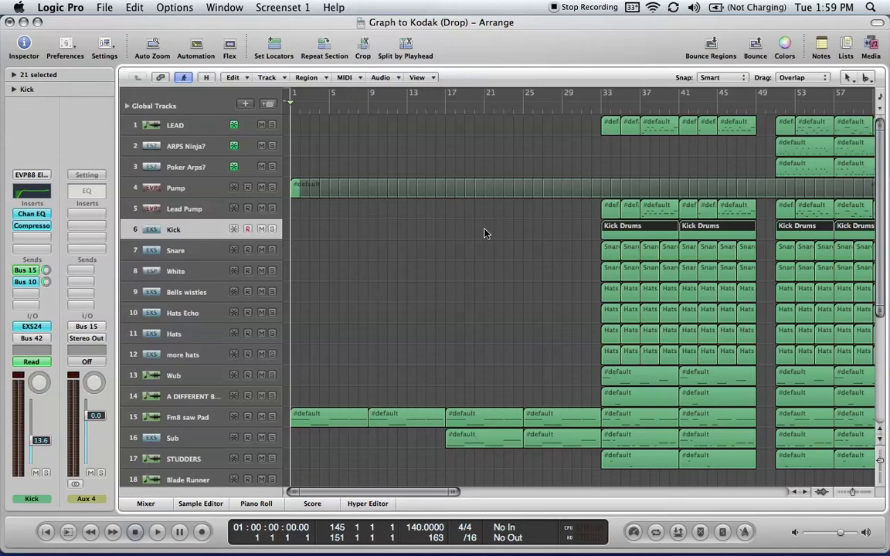
{"action": "left_click", "coordinate": [145, 505]}
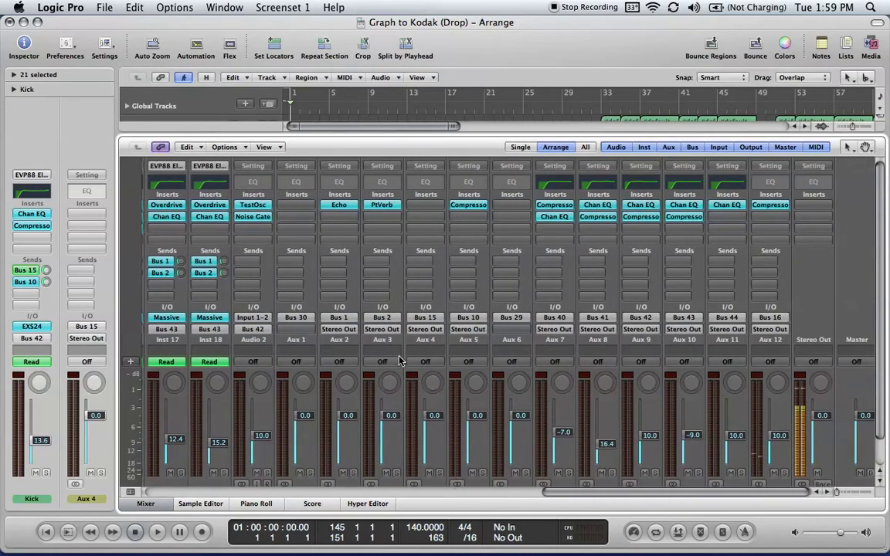
{"action": "scroll", "coordinate": [399, 360], "scroll_direction": "down", "scroll_amount": 1}
{"action": "scroll", "coordinate": [399, 361], "scroll_direction": "up", "scroll_amount": 1}
{"action": "scroll", "coordinate": [400, 361], "scroll_direction": "left", "scroll_amount": 1}
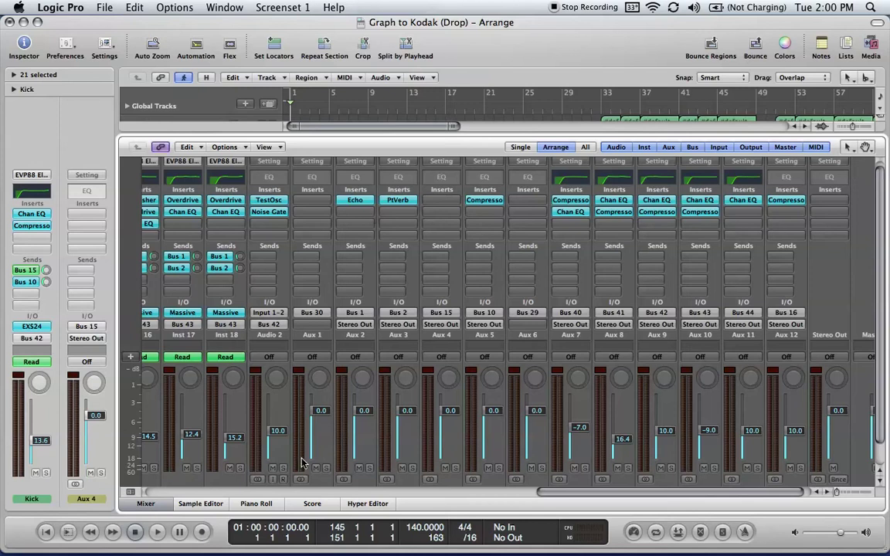
{"action": "left_click", "coordinate": [145, 504]}
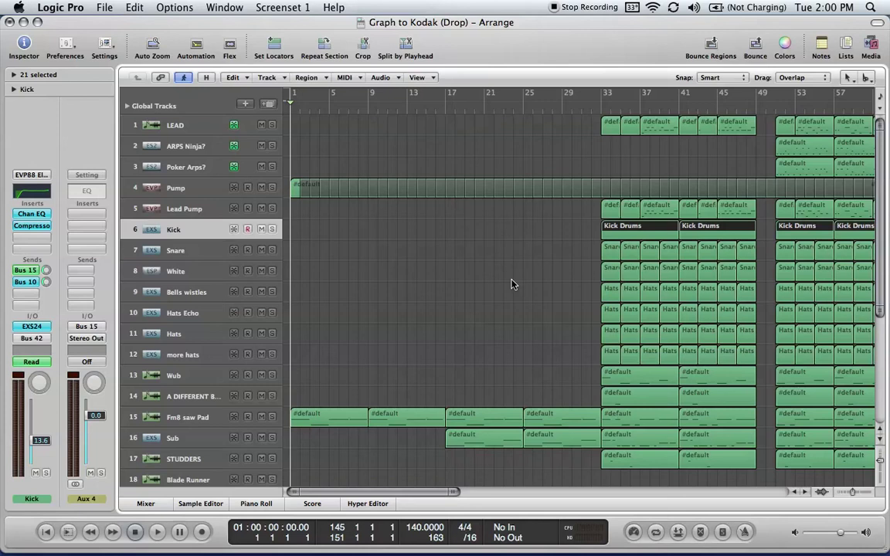
Step: Deselect the regions, select Hats Echo, and assign its third send slot to Bus 5
{"action": "left_click", "coordinate": [538, 274]}
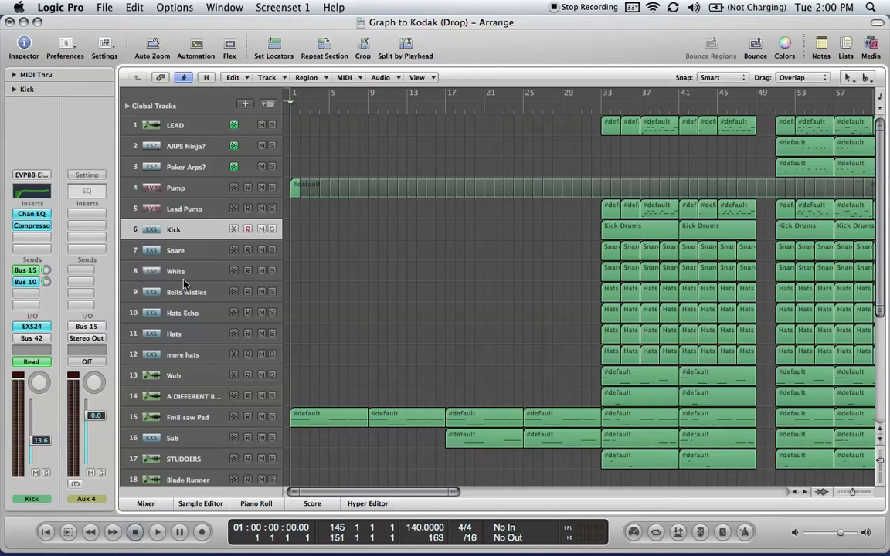
{"action": "left_click", "coordinate": [192, 332]}
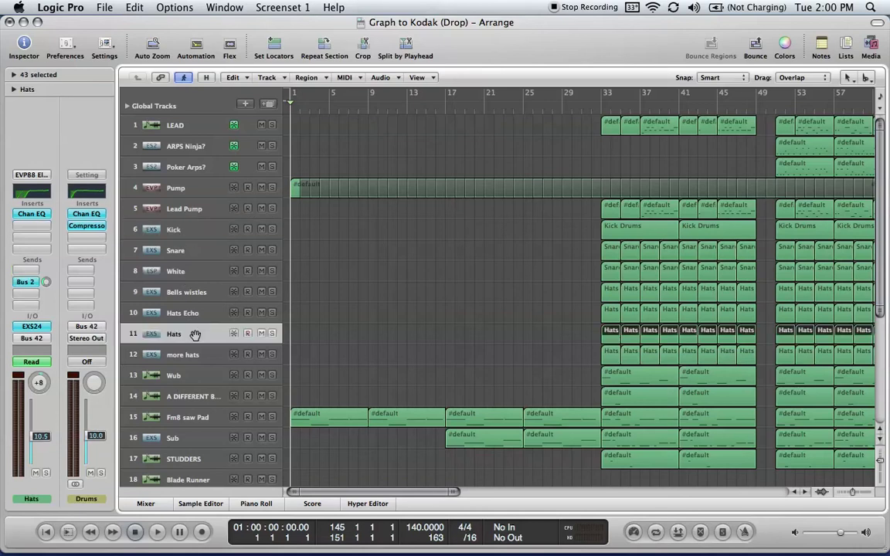
{"action": "left_click", "coordinate": [192, 312]}
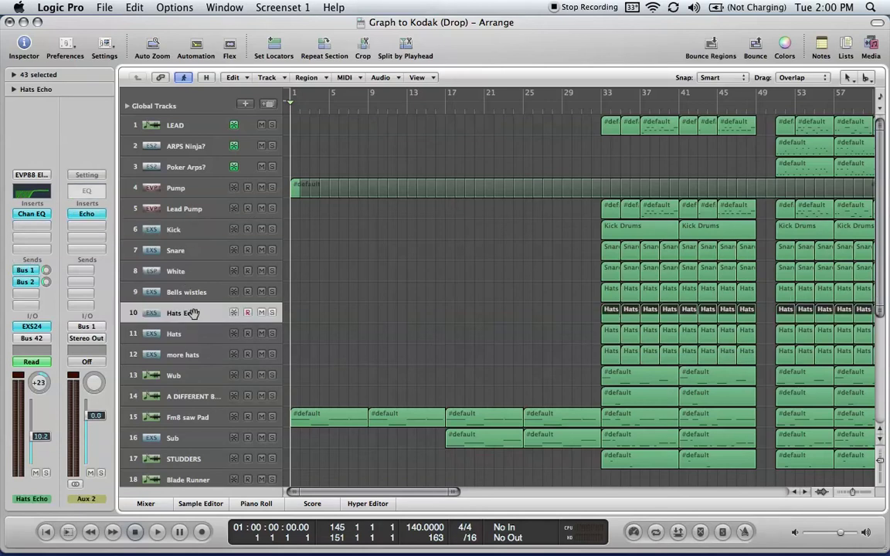
{"action": "left_click", "coordinate": [29, 270]}
{"action": "mouse_move", "coordinate": [34, 311]}
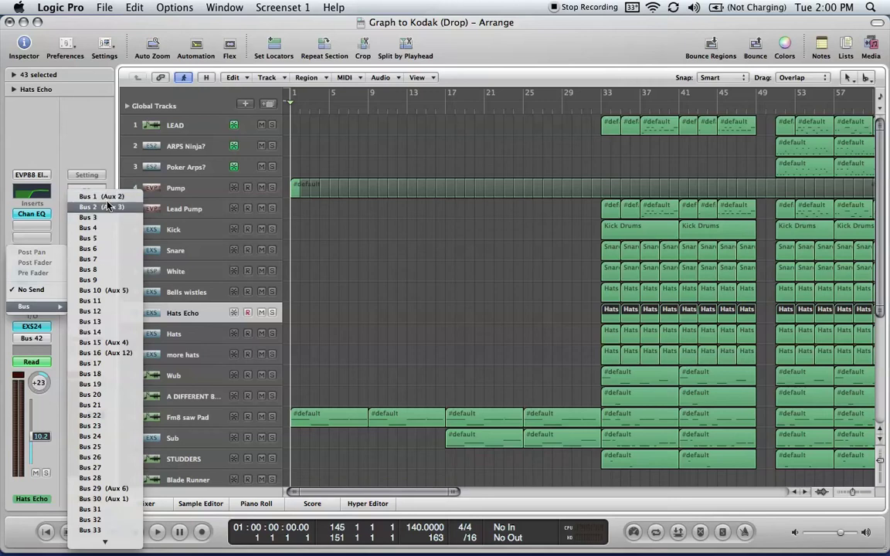
{"action": "left_click", "coordinate": [106, 238]}
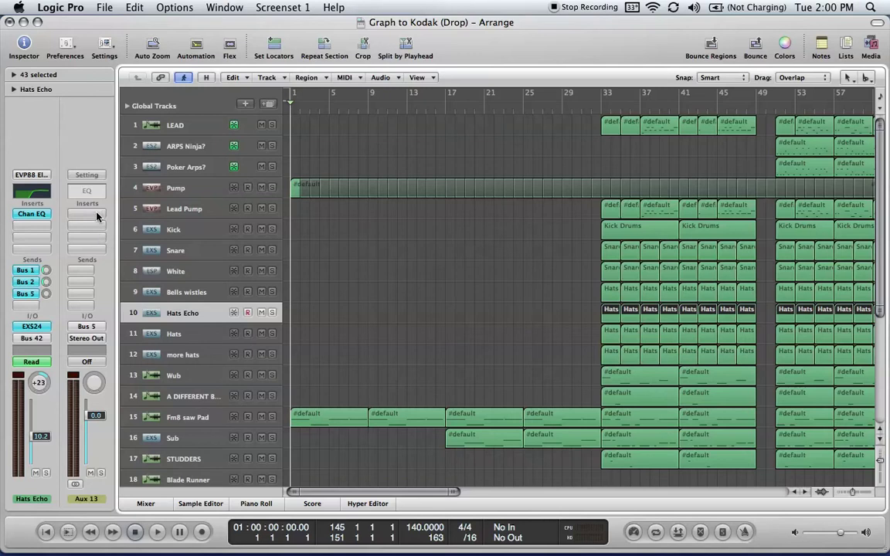
Step: Insert Filter > AutoFilter on Aux 13's first insert slot, reposition its window, then close it
{"action": "left_click", "coordinate": [88, 216]}
{"action": "mouse_move", "coordinate": [106, 283]}
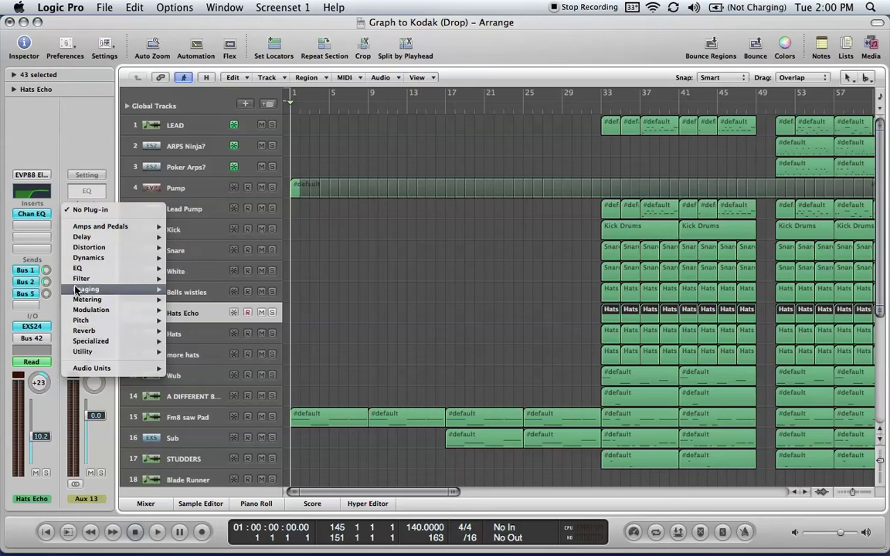
{"action": "mouse_move", "coordinate": [139, 278]}
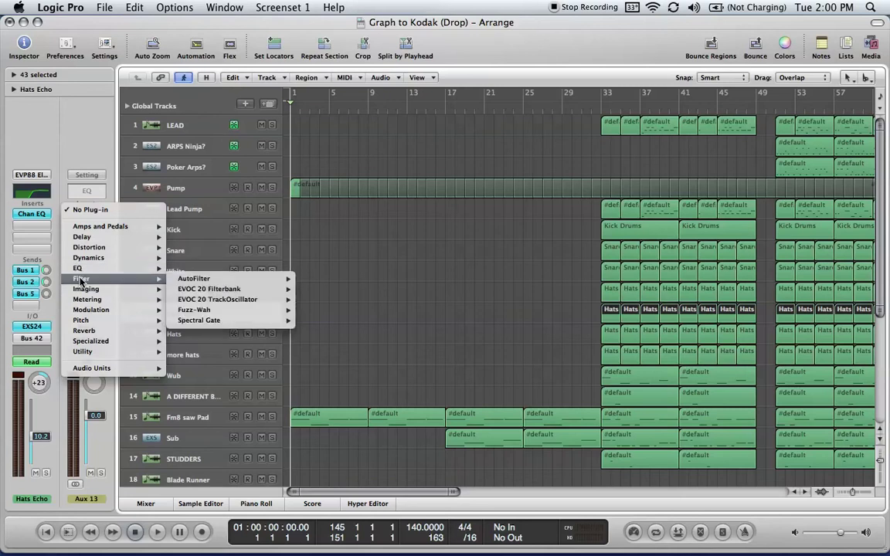
{"action": "left_click", "coordinate": [199, 278]}
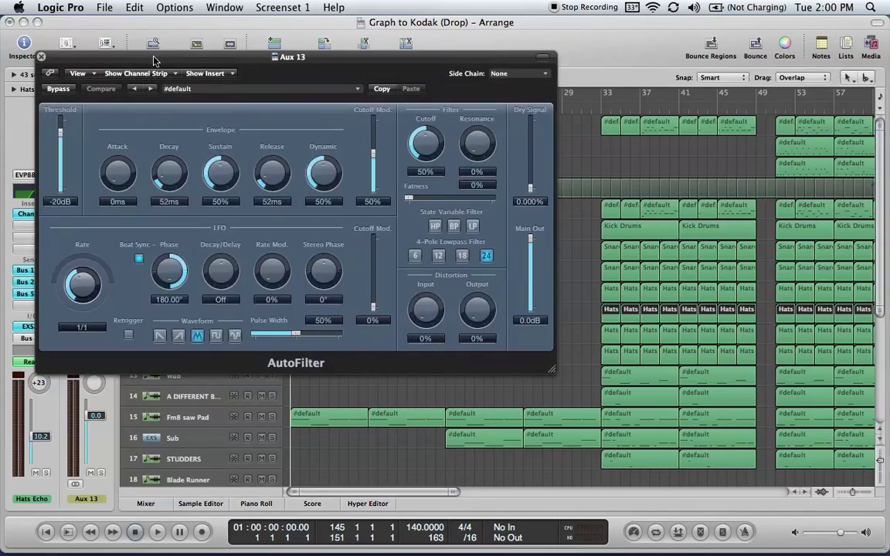
{"action": "left_click_drag", "start_coordinate": [149, 65], "coordinate": [563, 176]}
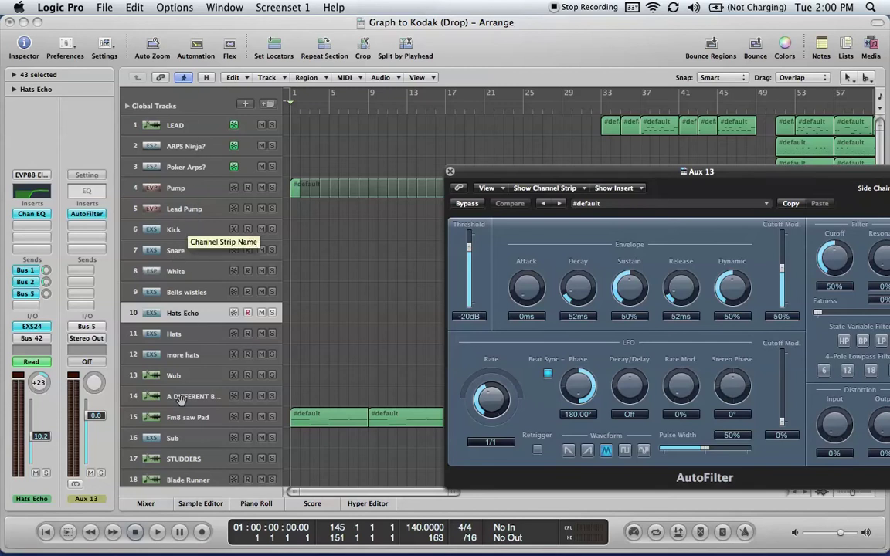
{"action": "left_click_drag", "start_coordinate": [507, 172], "coordinate": [391, 145]}
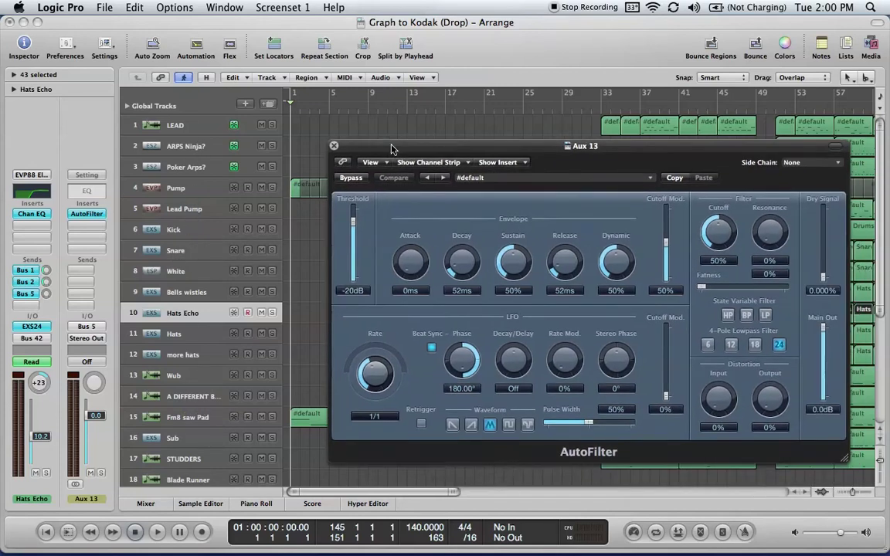
{"action": "left_click", "coordinate": [335, 146]}
{"action": "left_click", "coordinate": [400, 240]}
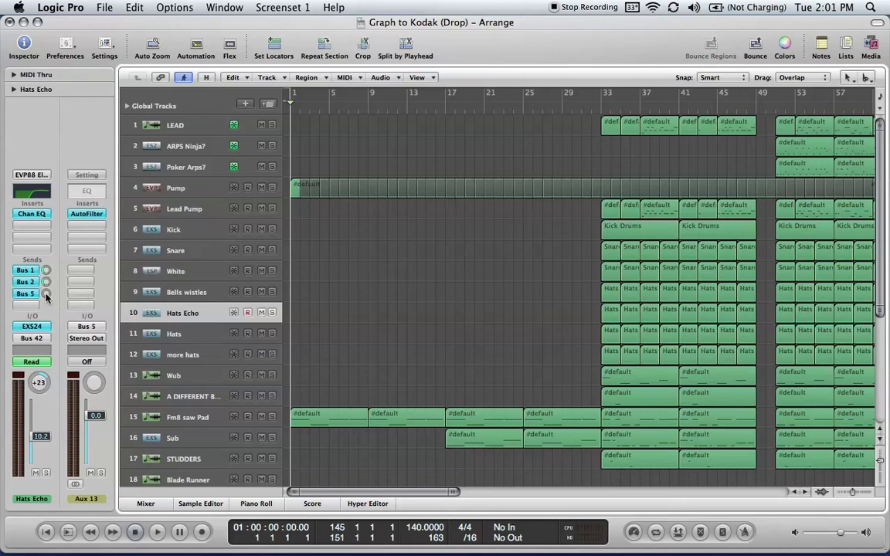
Step: Lower the Hats Echo Bus 5 send level to about -11.6 dB
{"action": "left_click_drag", "start_coordinate": [45, 298], "coordinate": [46, 300]}
{"action": "left_click_drag", "start_coordinate": [46, 296], "coordinate": [46, 296]}
{"action": "left_click_drag", "start_coordinate": [45, 293], "coordinate": [45, 309]}
Step: Reopen Aux 13's AutoFilter and set Cutoff to 79% and Fatness to 40%
{"action": "left_click", "coordinate": [87, 215]}
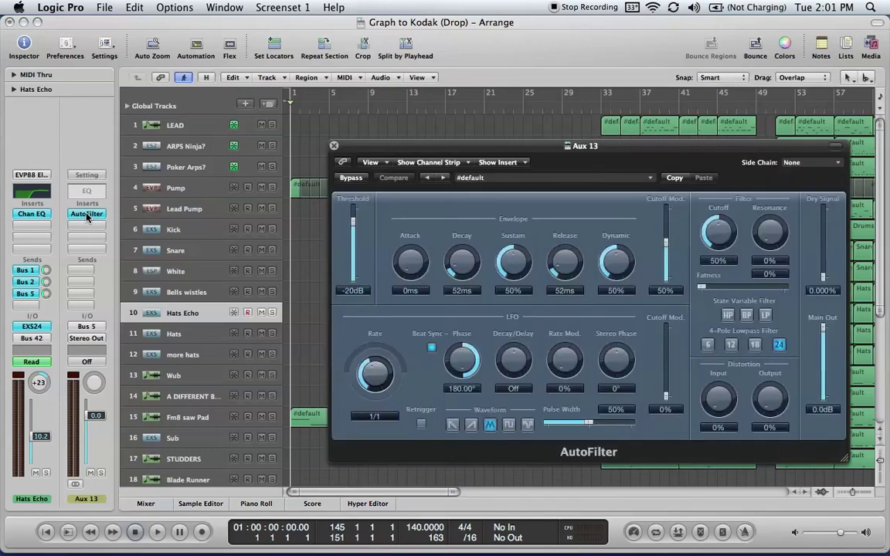
{"action": "left_click_drag", "start_coordinate": [720, 231], "coordinate": [723, 212]}
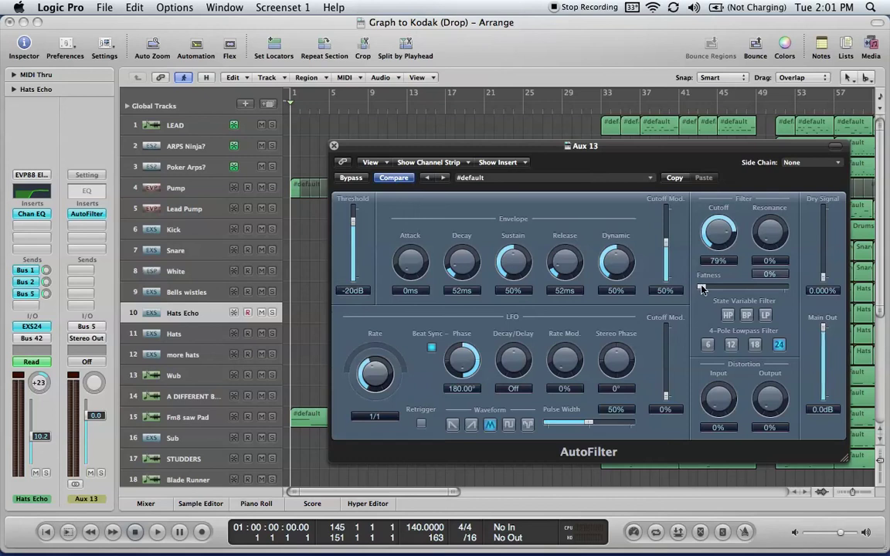
{"action": "left_click_drag", "start_coordinate": [699, 287], "coordinate": [735, 287]}
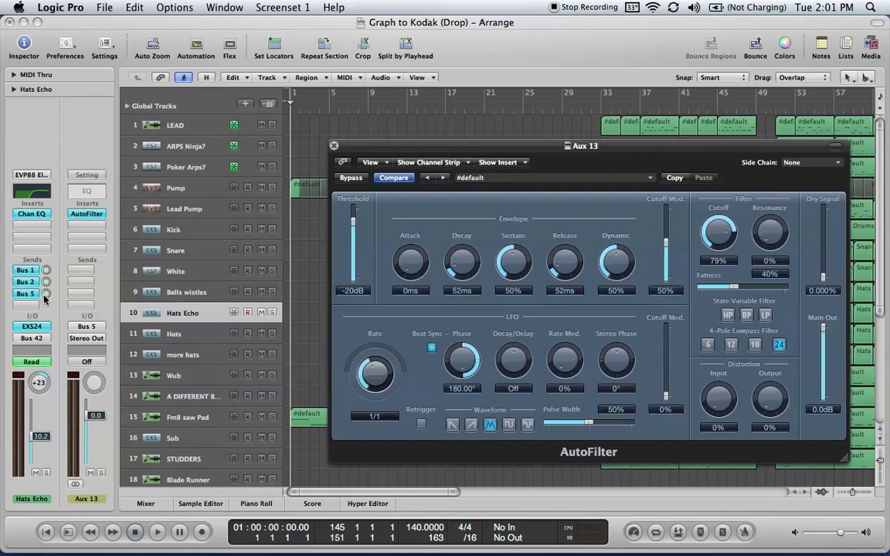
Step: Lower the Hats Echo Bus 5 send to about -14 dB and close the AutoFilter window
{"action": "mouse_move", "coordinate": [45, 294]}
{"action": "left_mouse_down"}
{"action": "mouse_move", "coordinate": [46, 306]}
{"action": "mouse_move", "coordinate": [45, 287]}
{"action": "left_mouse_up"}
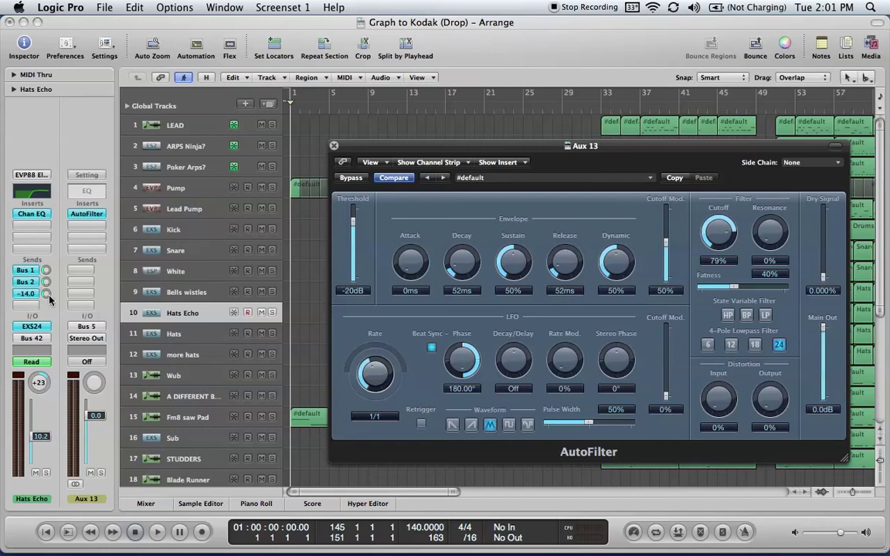
{"action": "left_click", "coordinate": [334, 146]}
{"action": "scroll", "coordinate": [380, 266], "scroll_direction": "down", "scroll_amount": 3}
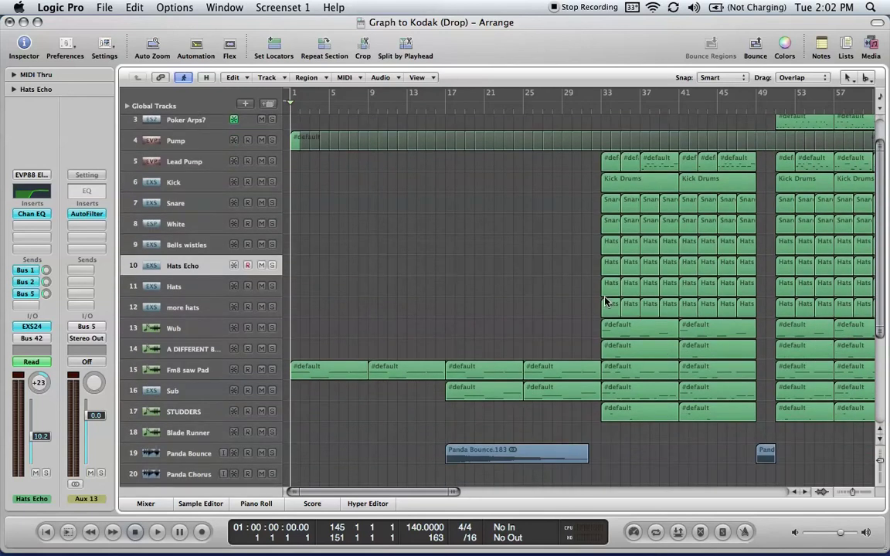
{"action": "scroll", "coordinate": [463, 256], "scroll_direction": "up", "scroll_amount": 3}
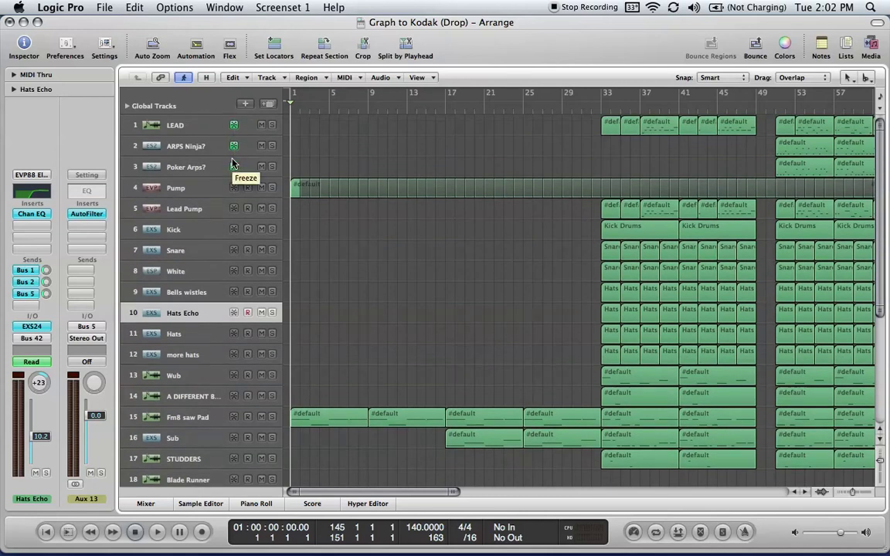
{"action": "scroll", "coordinate": [557, 254], "scroll_direction": "down", "scroll_amount": 3}
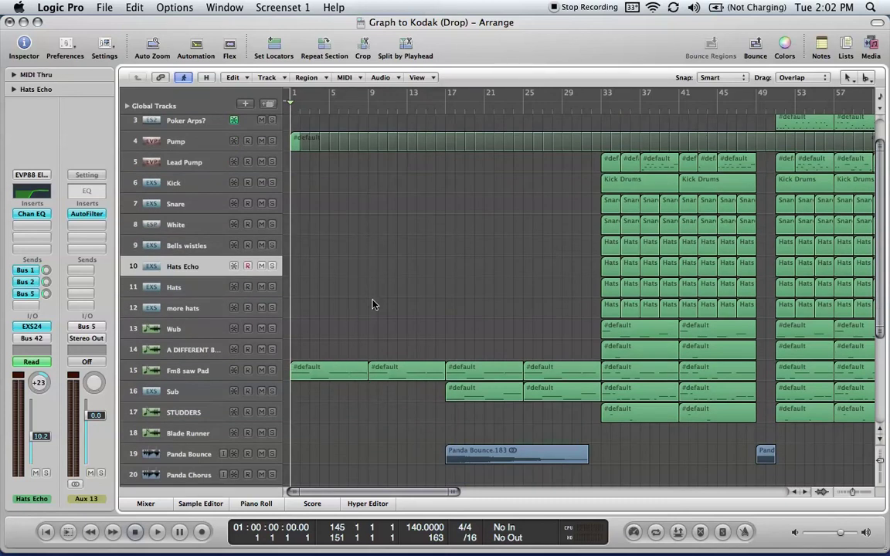
{"action": "left_click", "coordinate": [195, 372]}
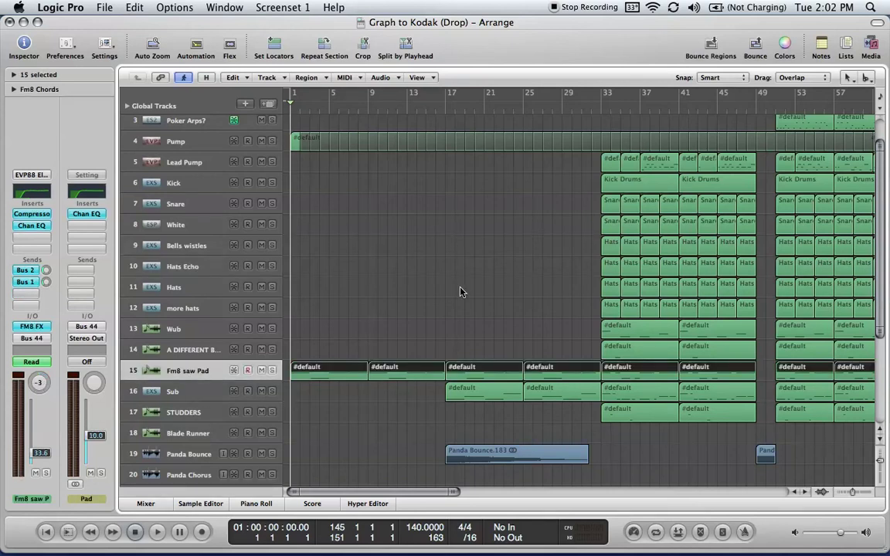
{"action": "left_click", "coordinate": [411, 269]}
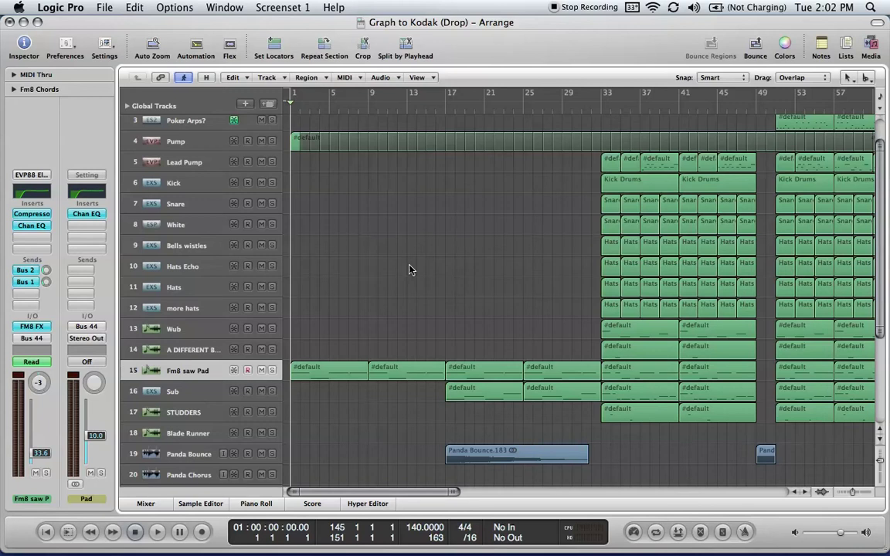
{"action": "scroll", "coordinate": [390, 286], "scroll_direction": "down", "scroll_amount": 5}
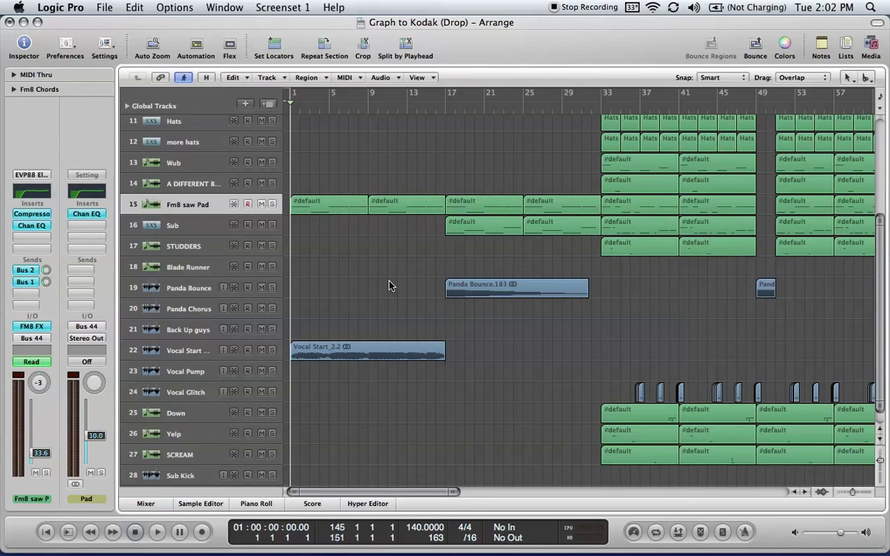
{"action": "scroll", "coordinate": [390, 286], "scroll_direction": "down", "scroll_amount": 1}
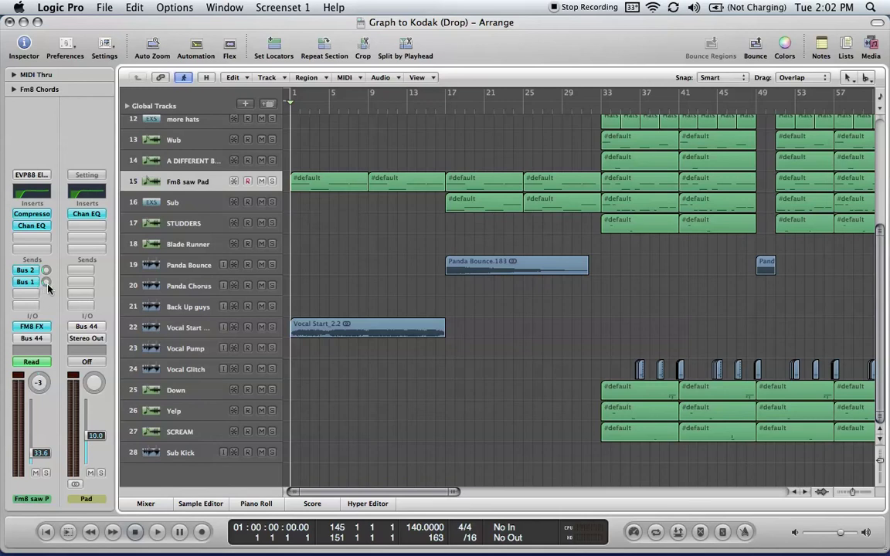
{"action": "left_click", "coordinate": [192, 201]}
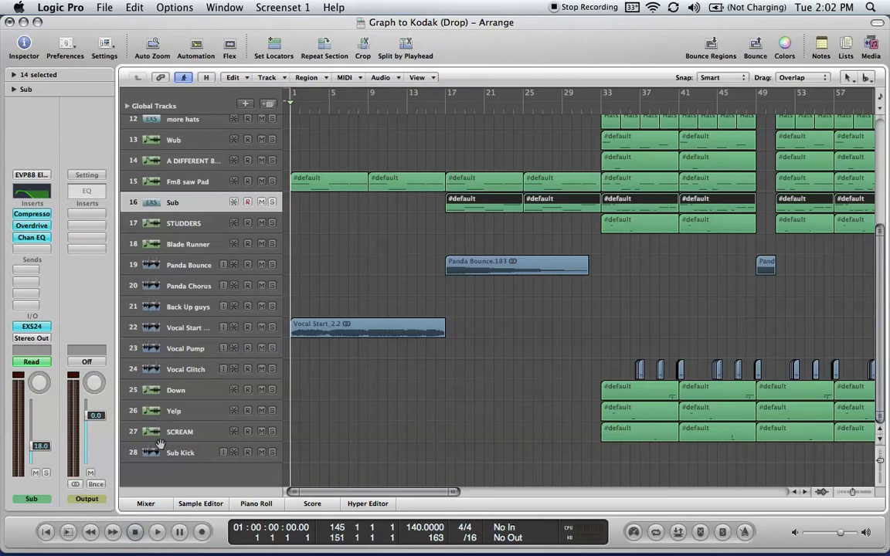
{"action": "left_click", "coordinate": [146, 505]}
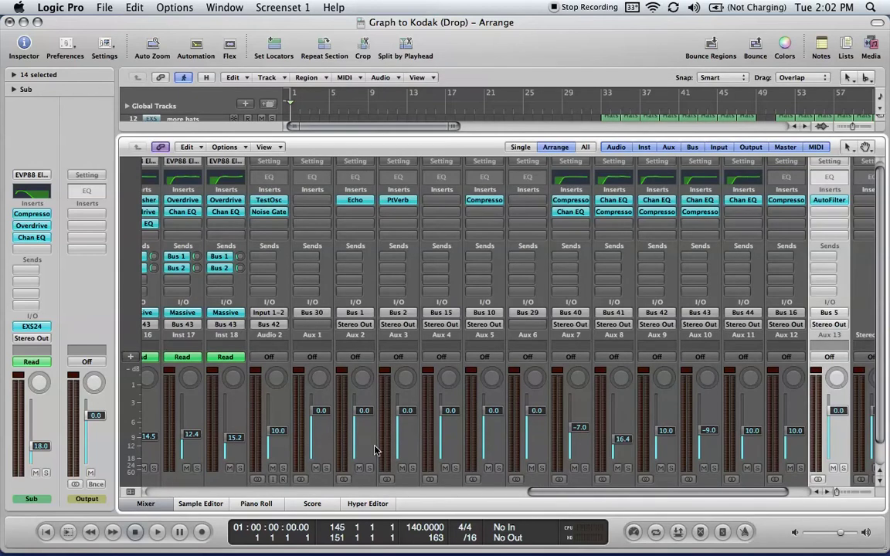
{"action": "scroll", "coordinate": [374, 450], "scroll_direction": "right", "scroll_amount": 3}
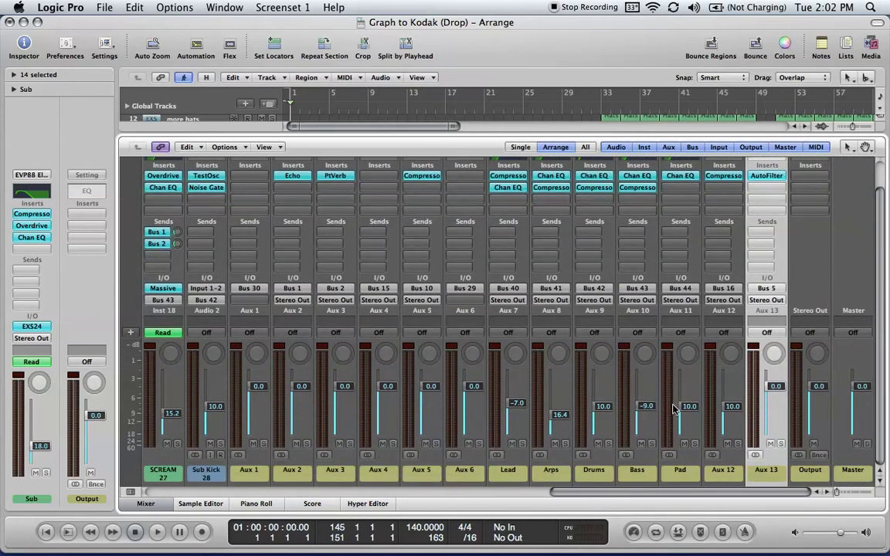
{"action": "scroll", "coordinate": [386, 402], "scroll_direction": "left", "scroll_amount": 2}
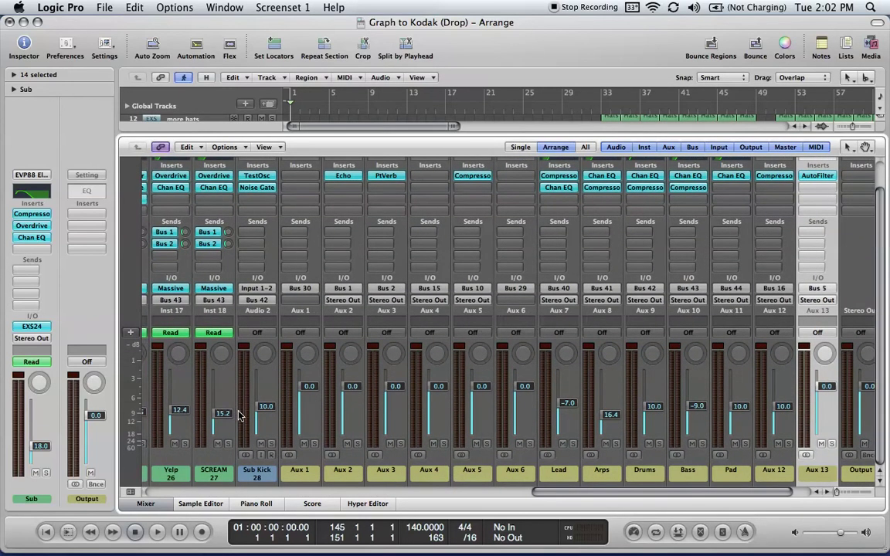
{"action": "scroll", "coordinate": [231, 432], "scroll_direction": "right", "scroll_amount": 2}
{"action": "scroll", "coordinate": [407, 406], "scroll_direction": "left", "scroll_amount": 10}
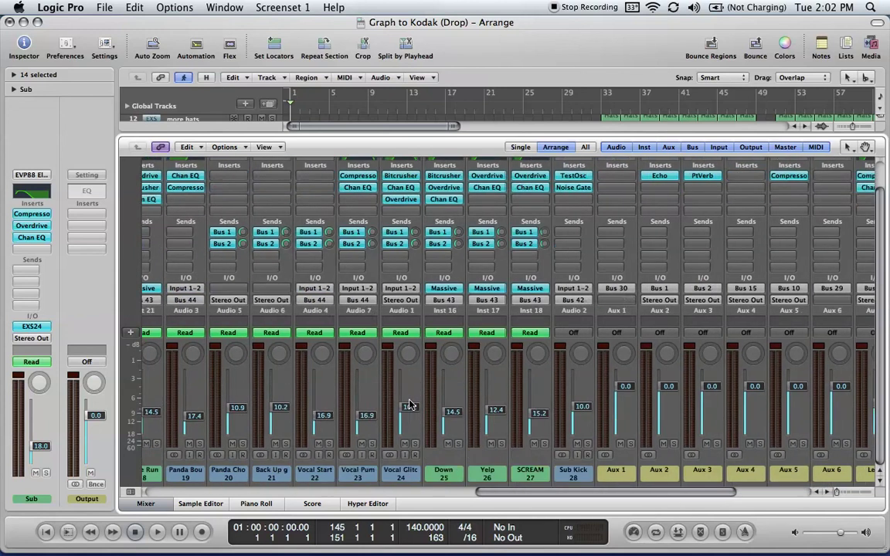
{"action": "scroll", "coordinate": [409, 404], "scroll_direction": "left", "scroll_amount": 8}
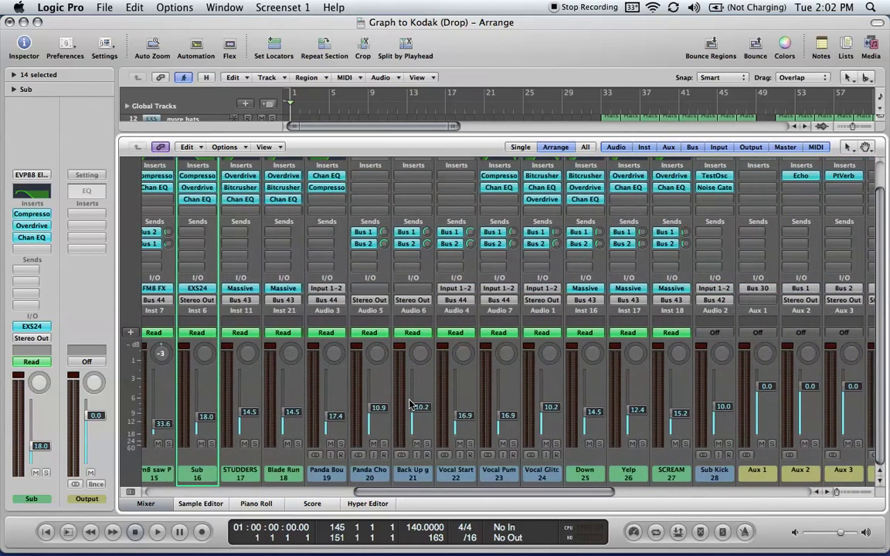
{"action": "scroll", "coordinate": [409, 404], "scroll_direction": "right", "scroll_amount": 20}
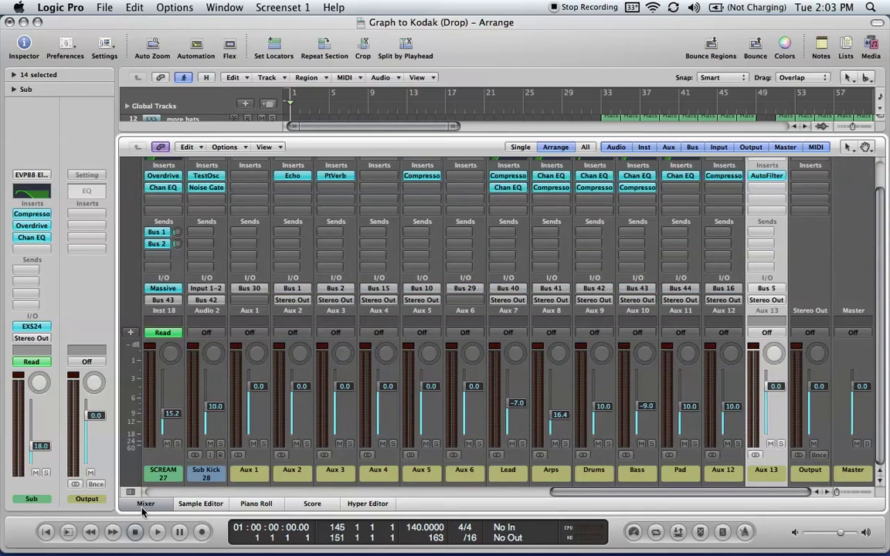
{"action": "key", "text": "x"}
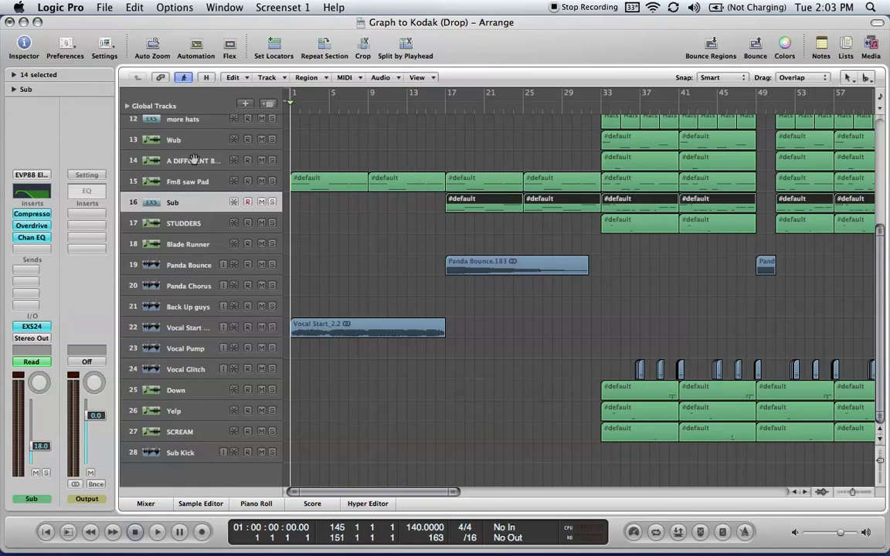
Step: Set the Panda Chorus output to Bus 34, creating Aux 14, and open the Mixer
{"action": "left_click", "coordinate": [179, 288]}
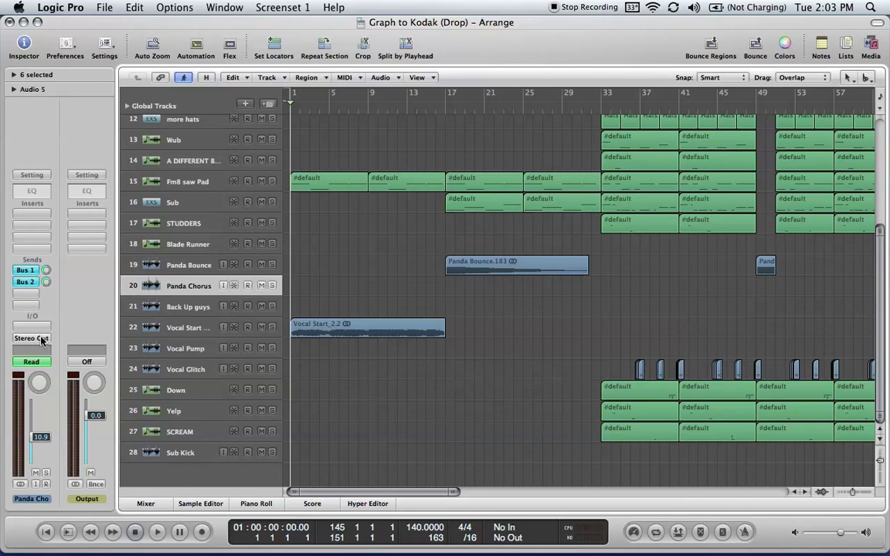
{"action": "left_click", "coordinate": [43, 340]}
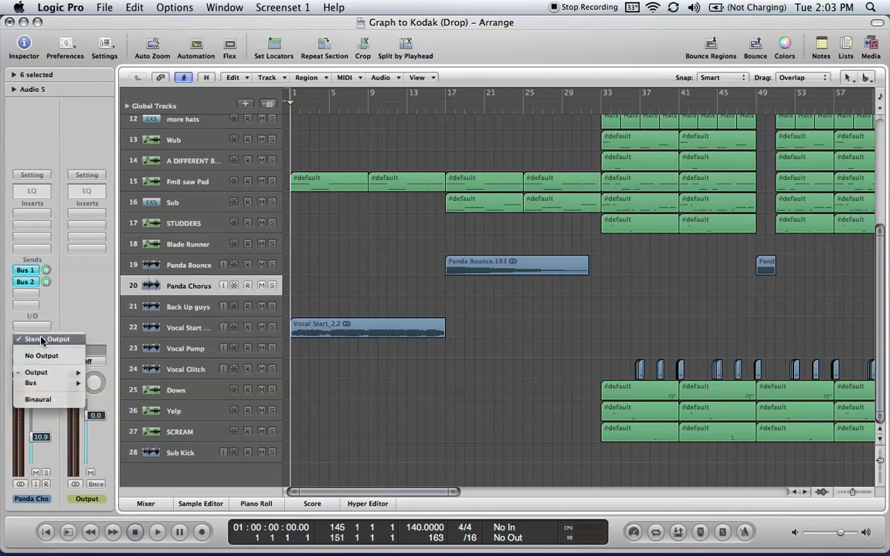
{"action": "mouse_move", "coordinate": [35, 383]}
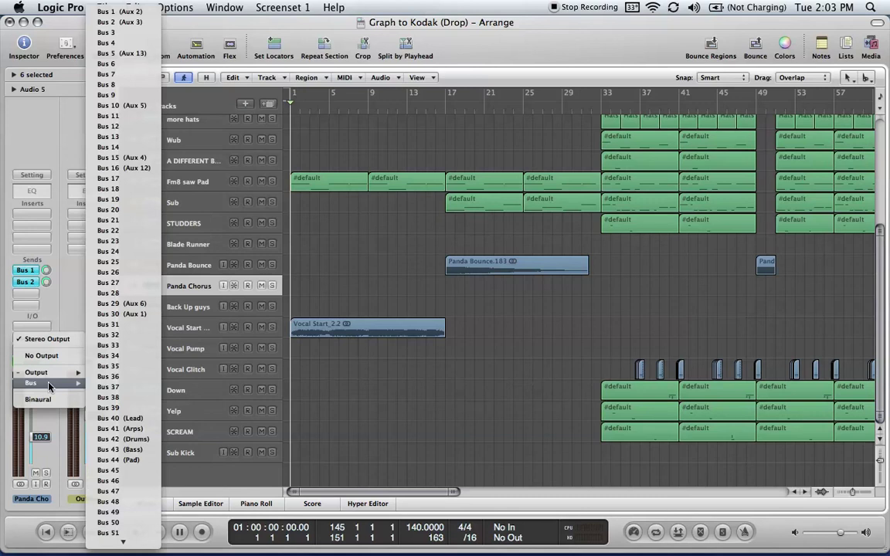
{"action": "left_click", "coordinate": [116, 355]}
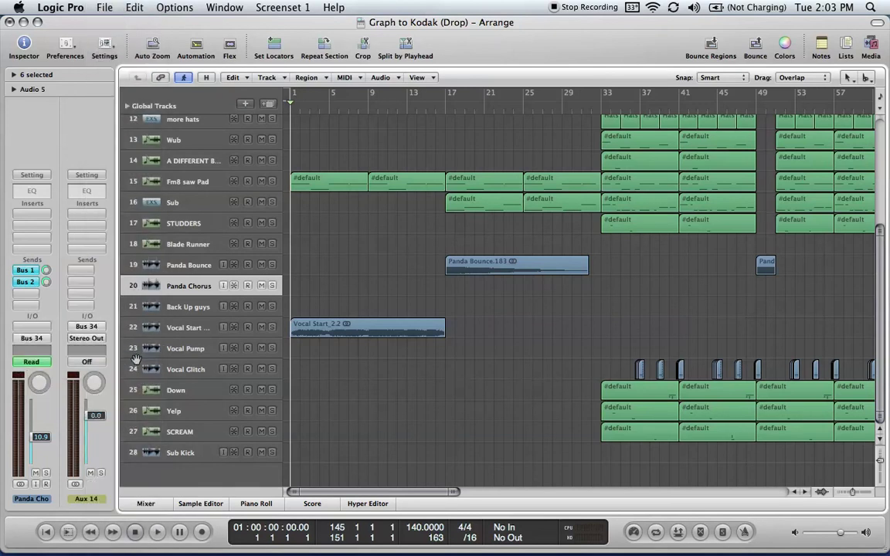
{"action": "left_click", "coordinate": [143, 506]}
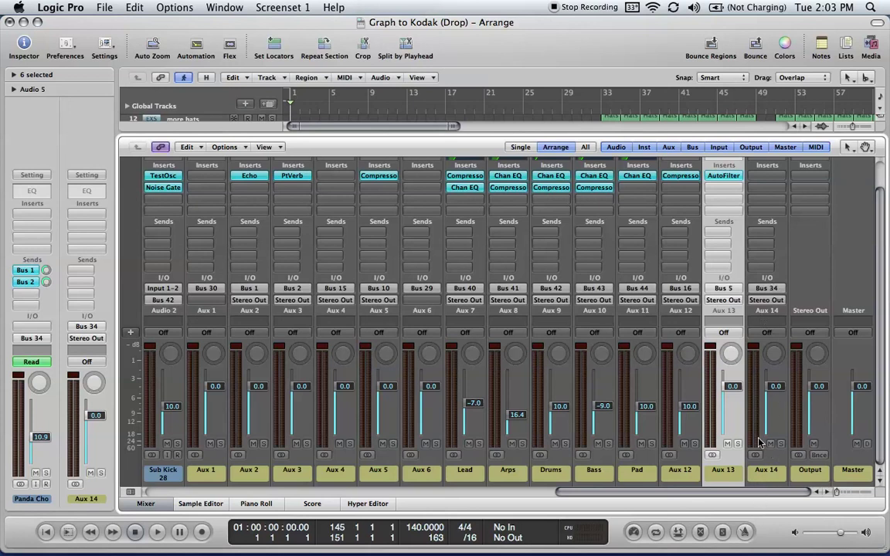
Step: Rename the Aux 14 channel to 'Vocals', leaving its inserts empty
{"action": "double_click", "coordinate": [772, 470]}
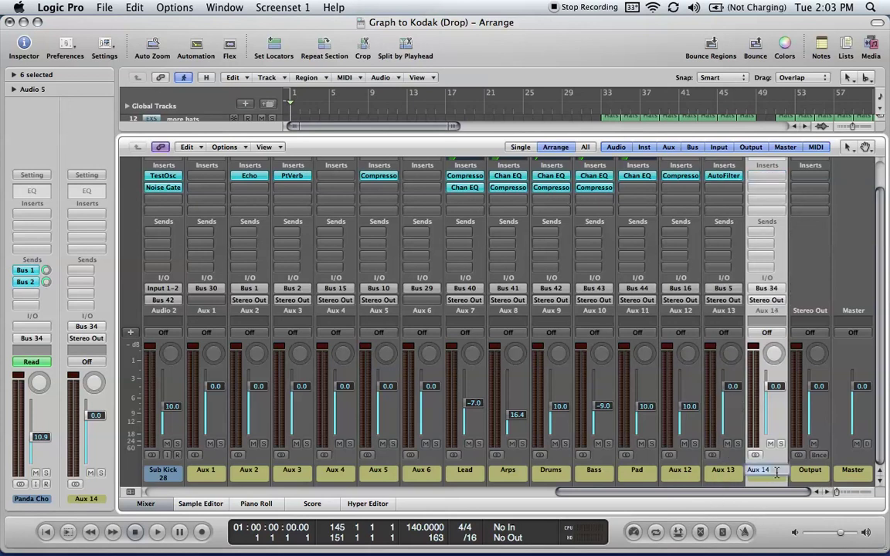
{"action": "type", "text": "Vocals"}
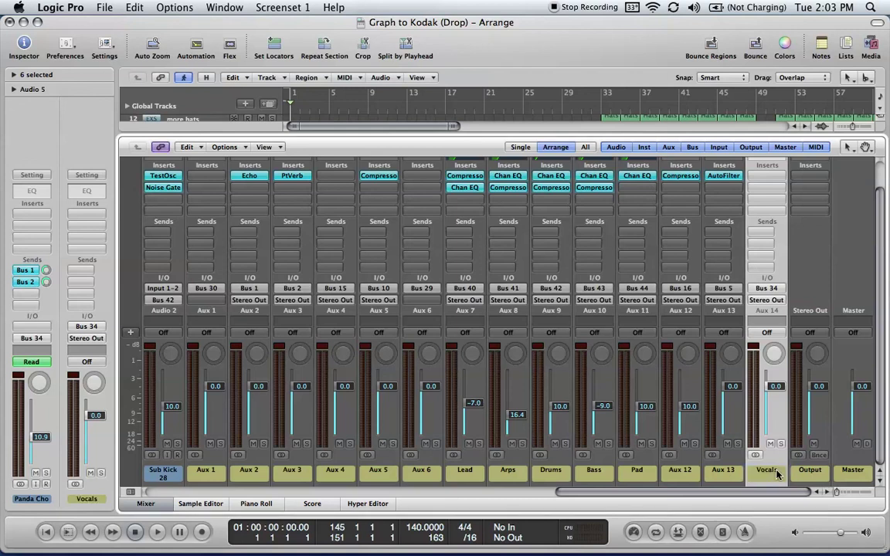
{"action": "key", "text": "Return"}
{"action": "left_click", "coordinate": [768, 186]}
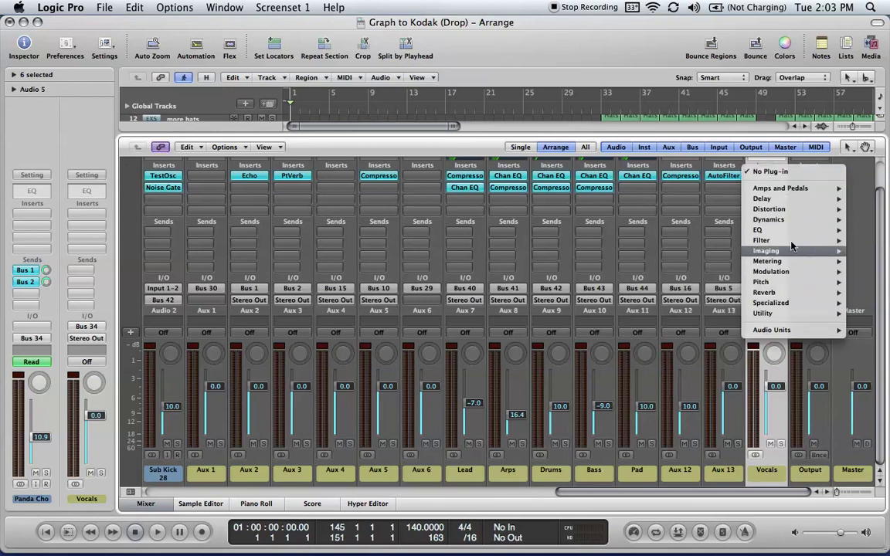
{"action": "left_click", "coordinate": [861, 228]}
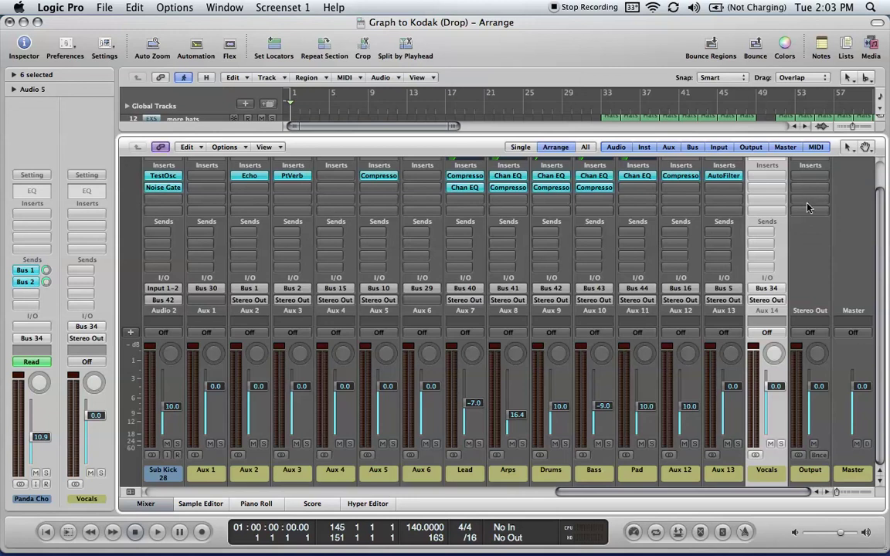
Step: Select the Pad, Bass and Drums aux channels in the Mixer in turn
{"action": "left_click", "coordinate": [646, 471]}
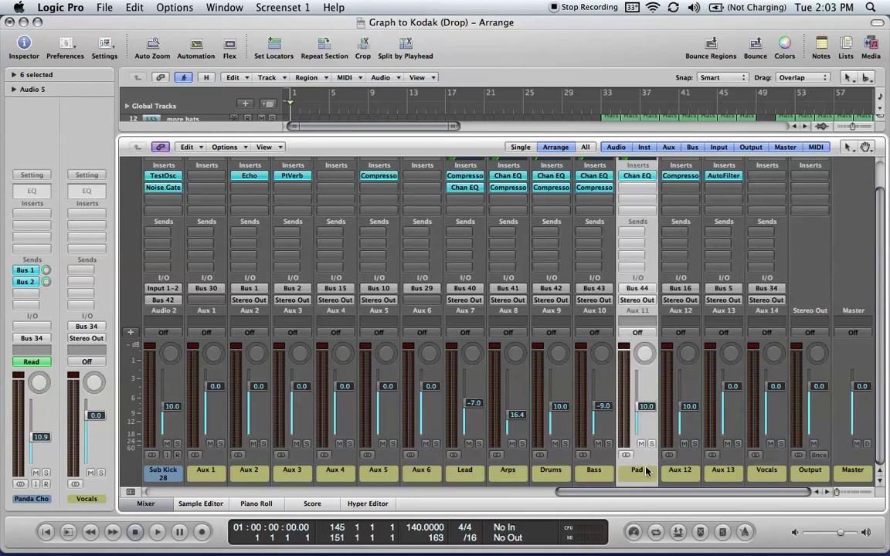
{"action": "left_click", "coordinate": [603, 471]}
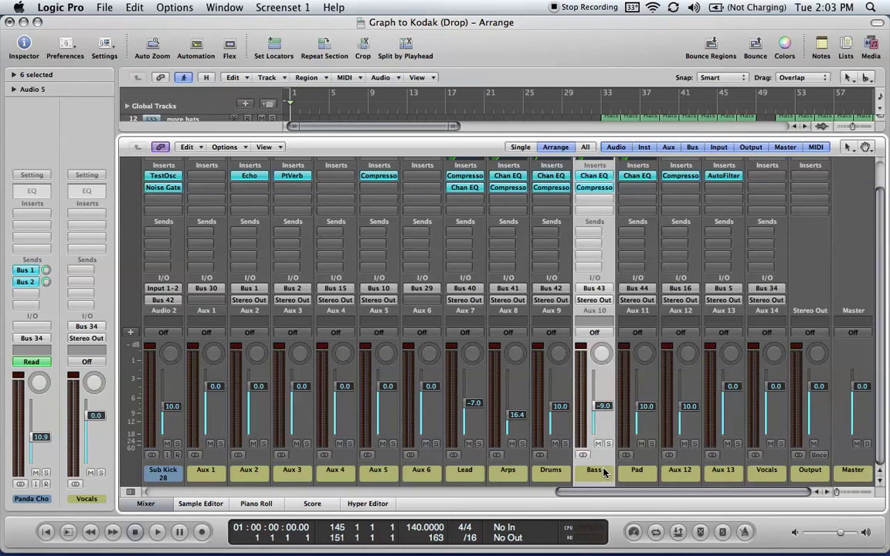
{"action": "left_click", "coordinate": [555, 472]}
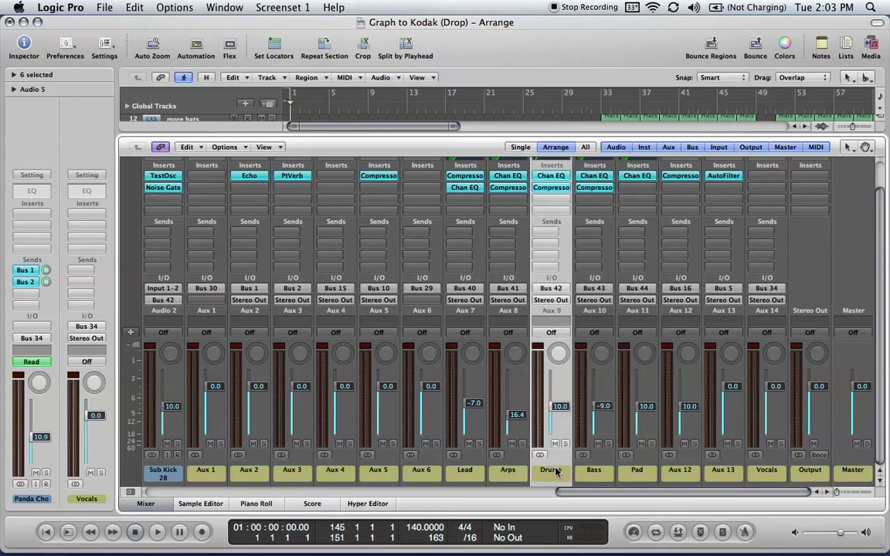
{"action": "left_click_drag", "start_coordinate": [508, 175], "coordinate": [567, 191]}
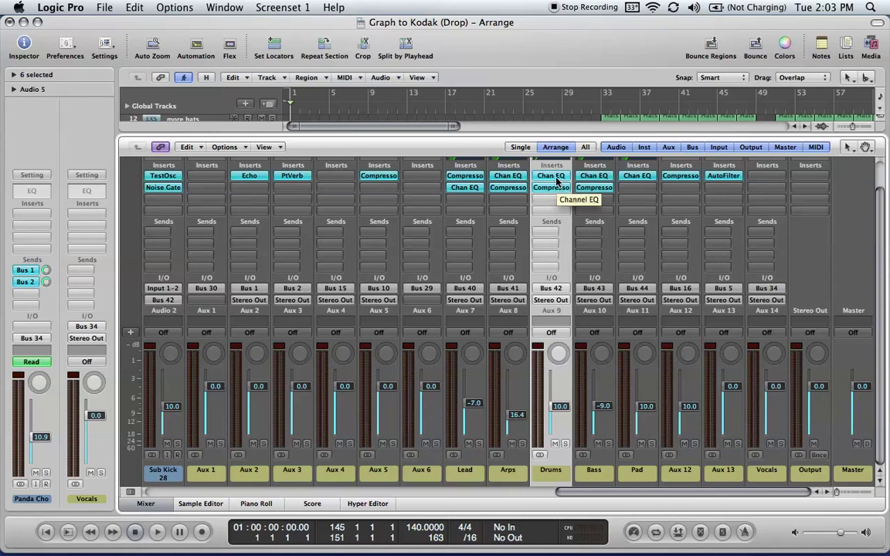
{"action": "scroll", "coordinate": [556, 187], "scroll_direction": "up", "scroll_amount": 3}
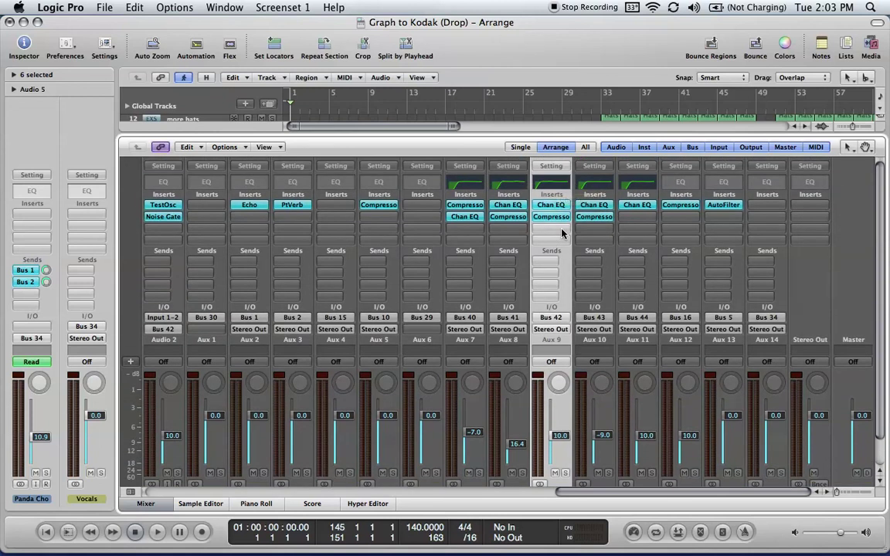
{"action": "scroll", "coordinate": [562, 233], "scroll_direction": "down", "scroll_amount": 3}
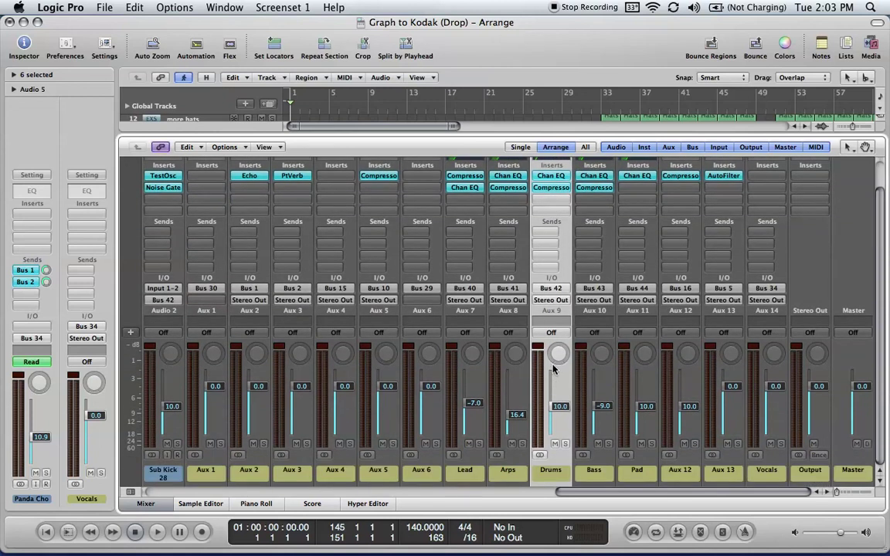
{"action": "left_click", "coordinate": [145, 503]}
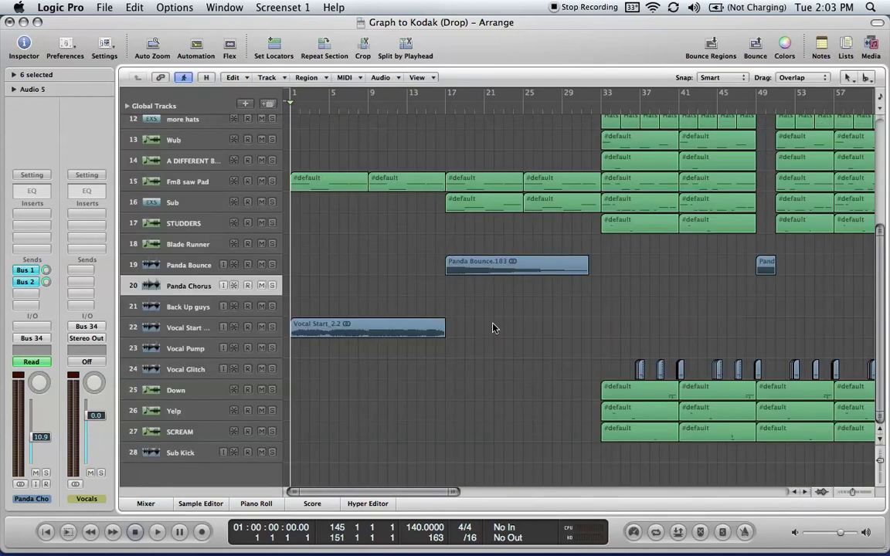
{"action": "scroll", "coordinate": [510, 359], "scroll_direction": "up", "scroll_amount": 1}
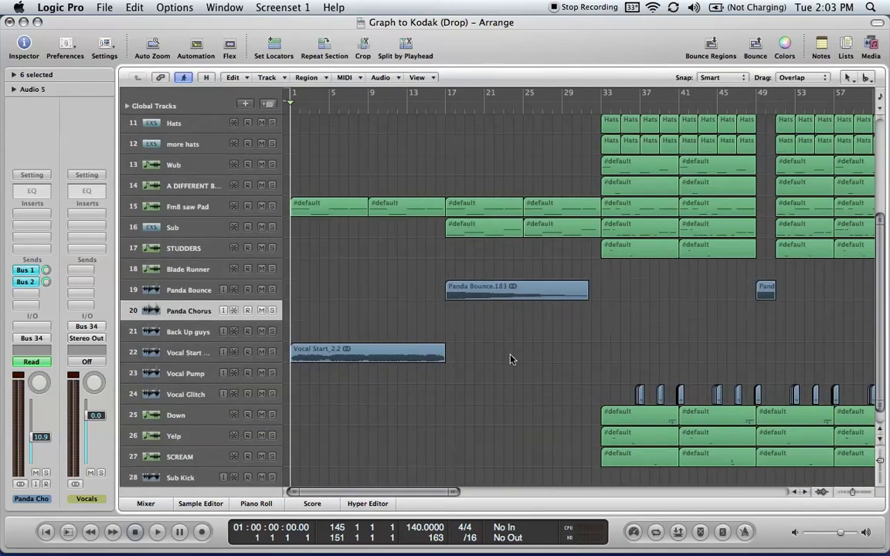